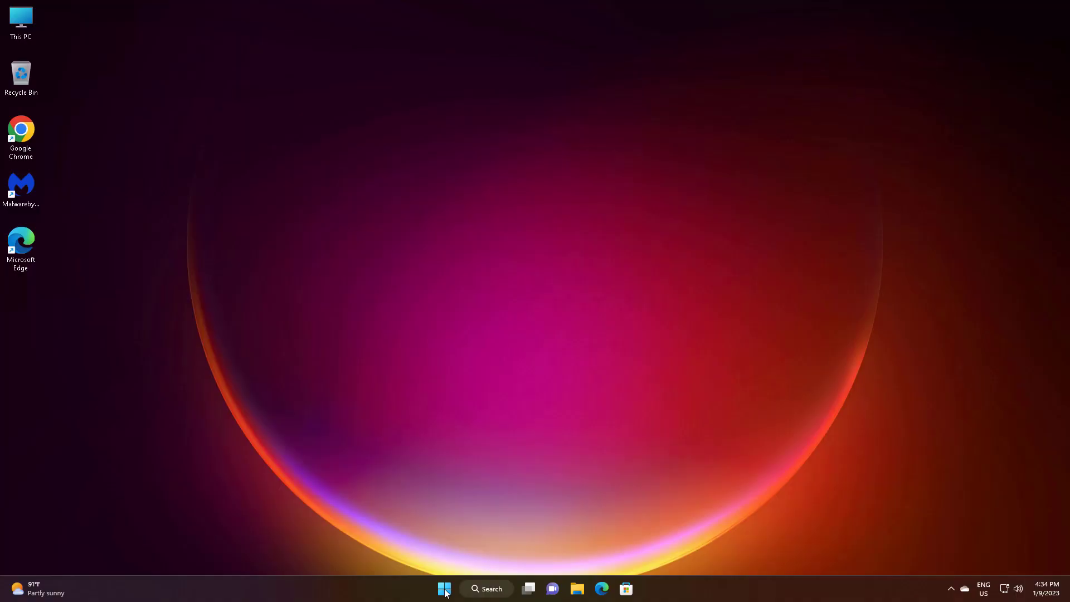
Step: Open Device Manager and expand Display adapters to reveal the VMware SVGA 3D adapter
right_click(444, 591)
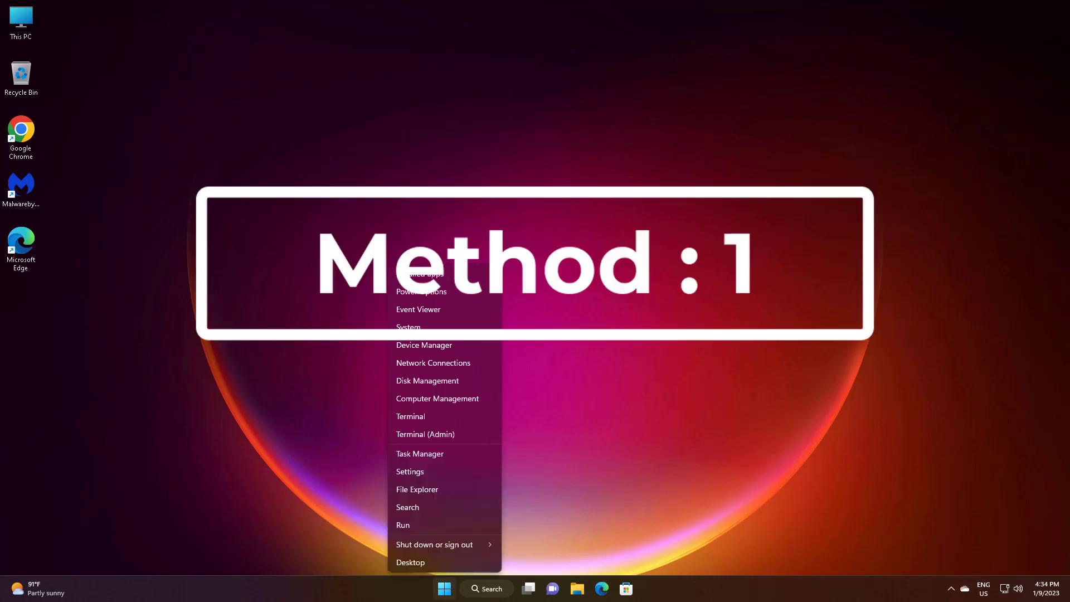
left_click(423, 344)
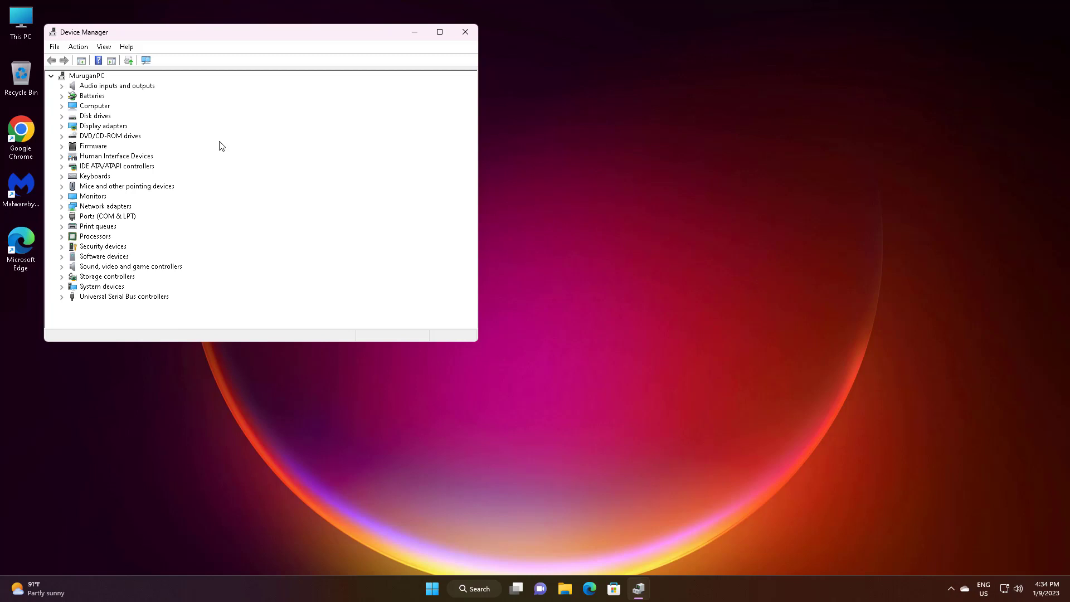
left_click(93, 127)
left_click(62, 126)
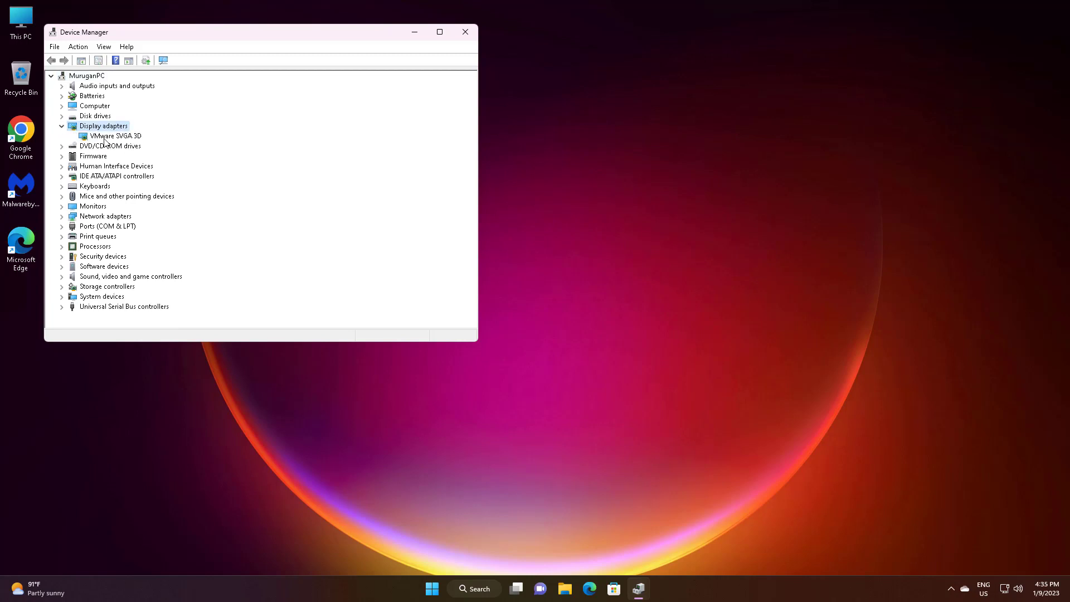
Step: Search automatically for an updated VMware SVGA 3D driver and dismiss the result
left_click(113, 136)
right_click(137, 137)
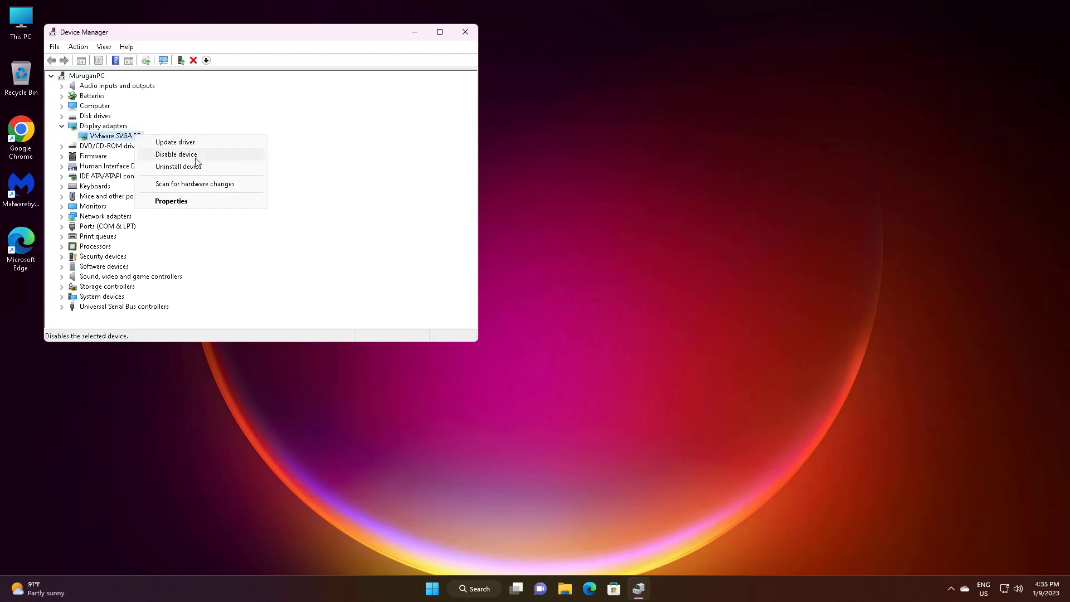
left_click(174, 142)
left_click(286, 169)
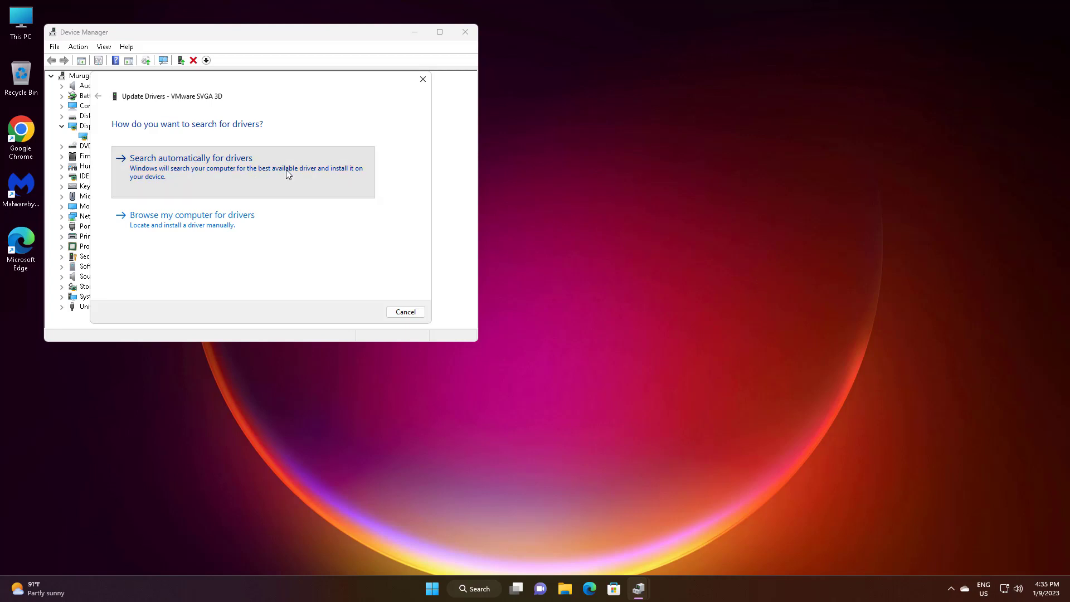
left_click(406, 312)
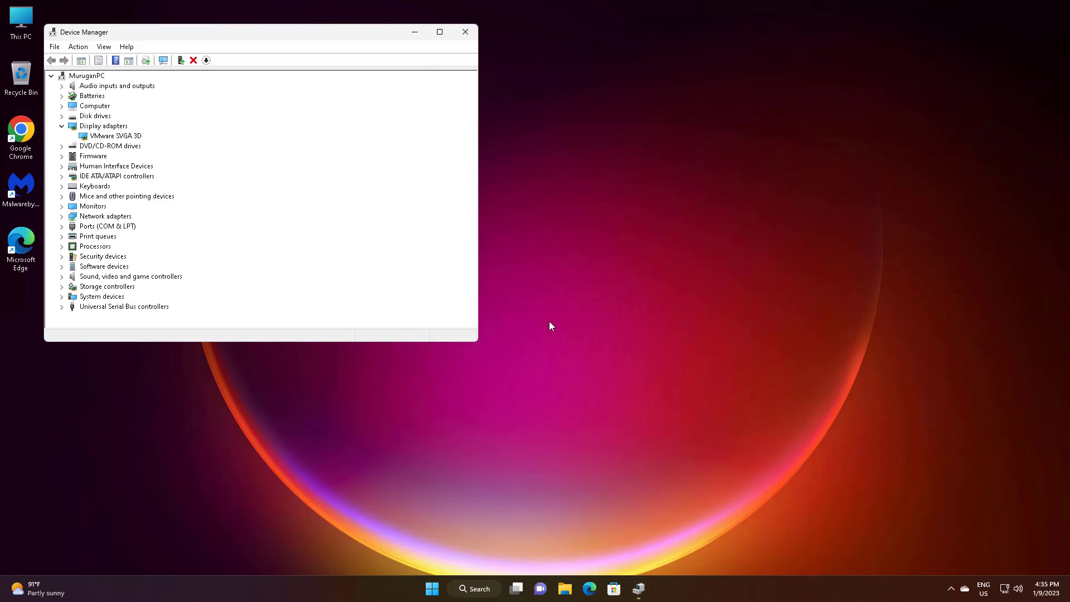
Step: Auto-search a Generic Monitor driver (best already installed), then close Device Manager
left_click(92, 206)
left_click(64, 207)
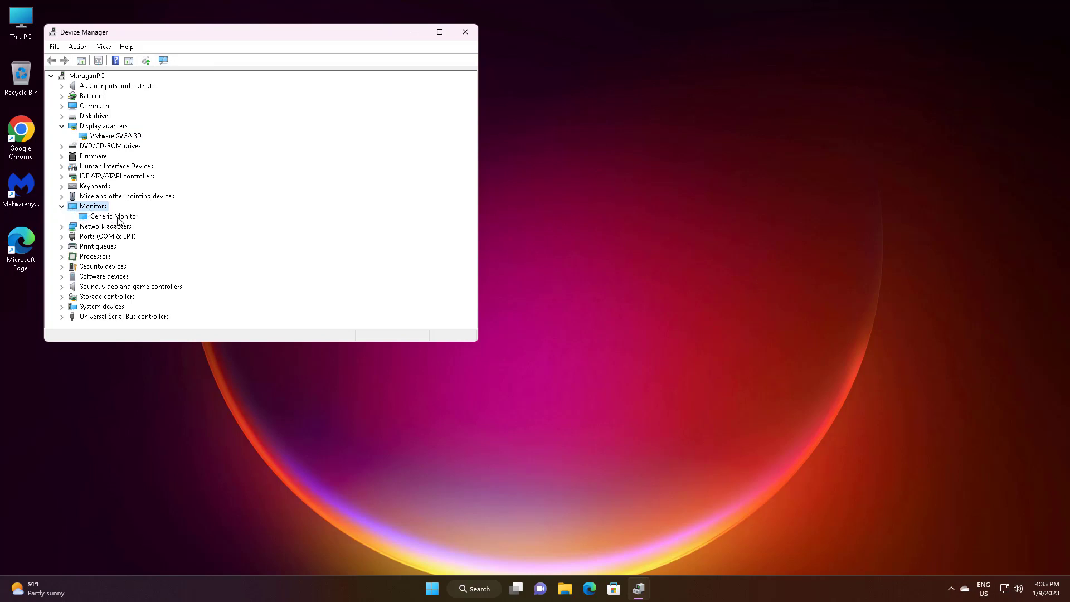
left_click(113, 215)
right_click(134, 217)
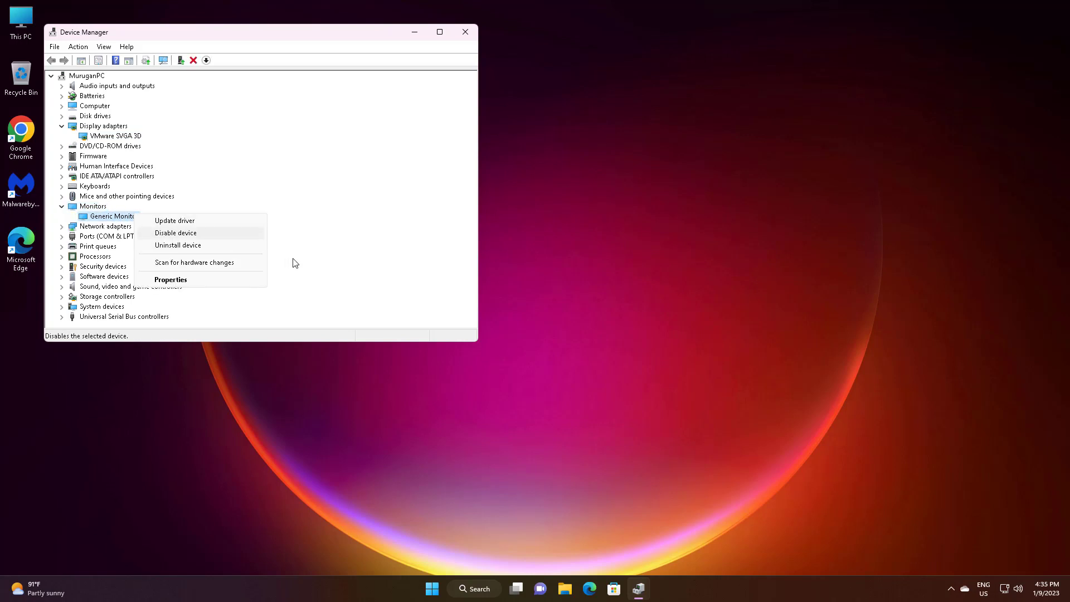
left_click(174, 221)
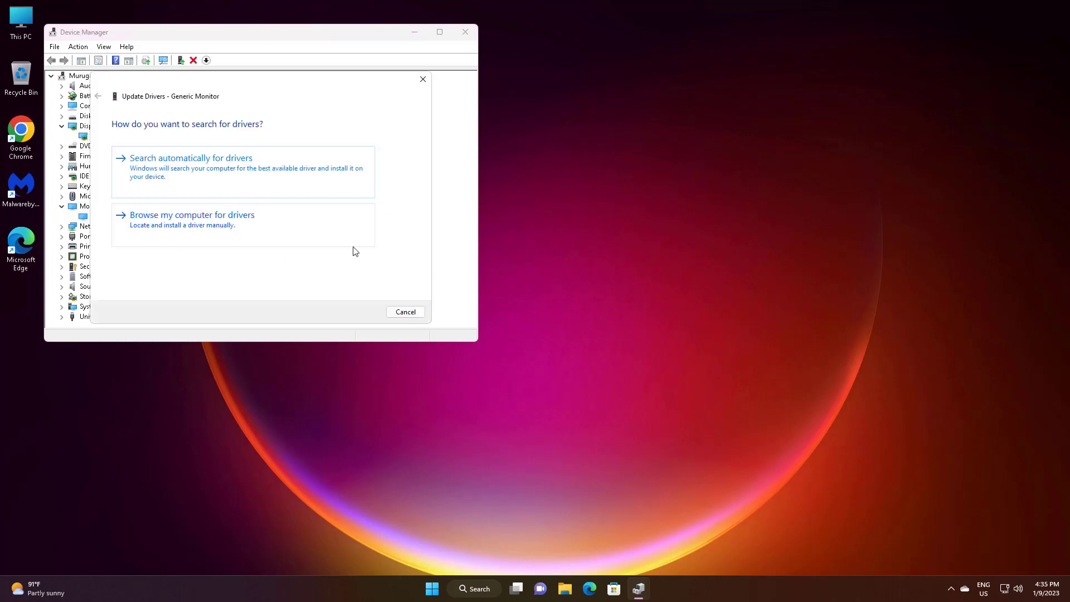
left_click(246, 172)
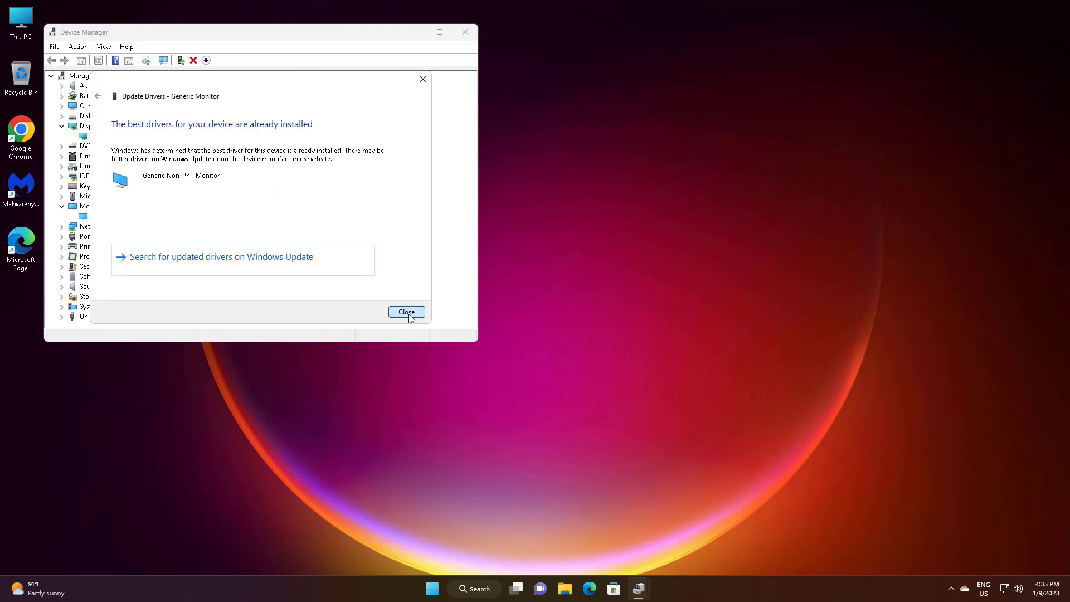
left_click(407, 312)
left_click(465, 32)
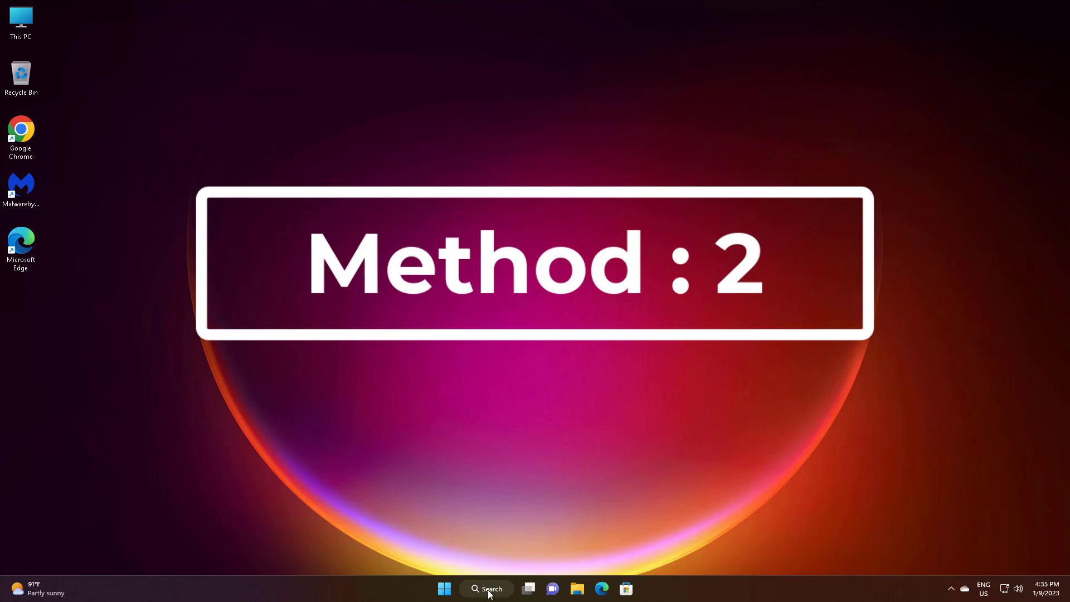
Step: Search for 'memory diagnostic' and launch Windows Memory Diagnostic
left_click(489, 588)
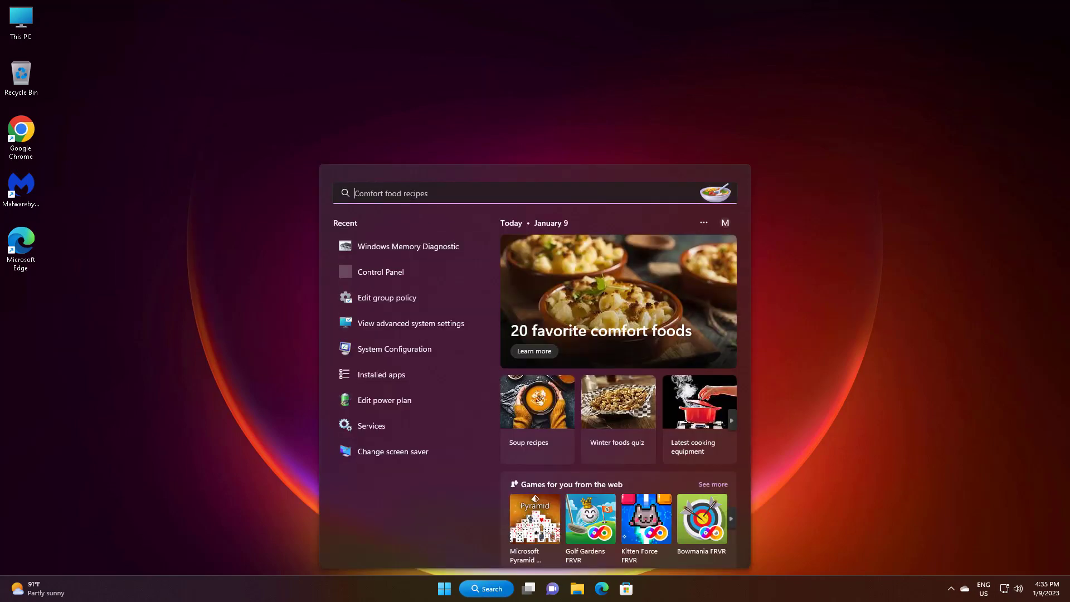
type("memo")
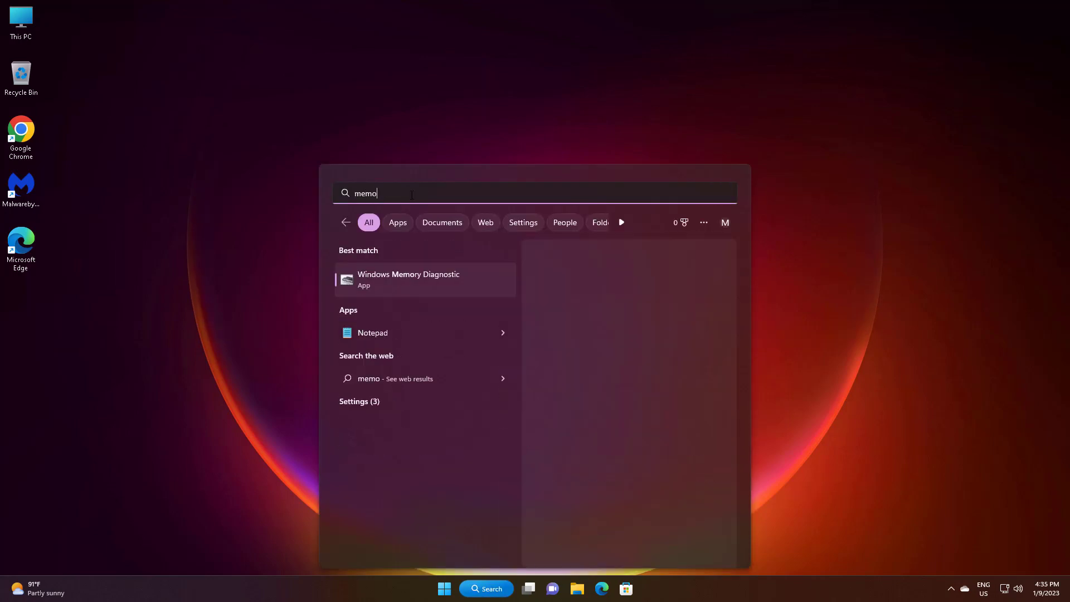
type("ry diagnostic")
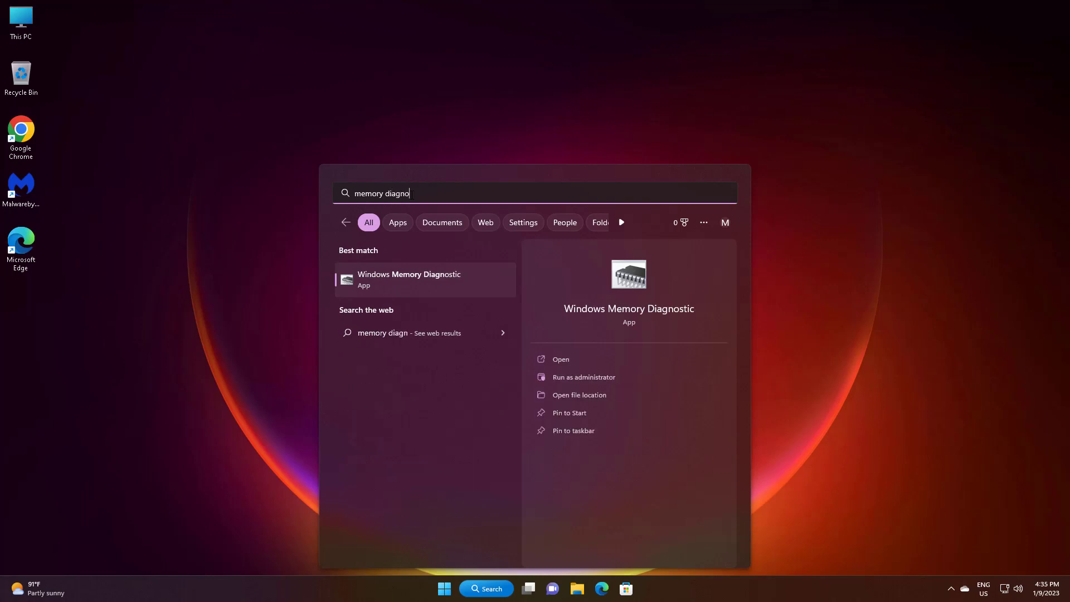
key("Return")
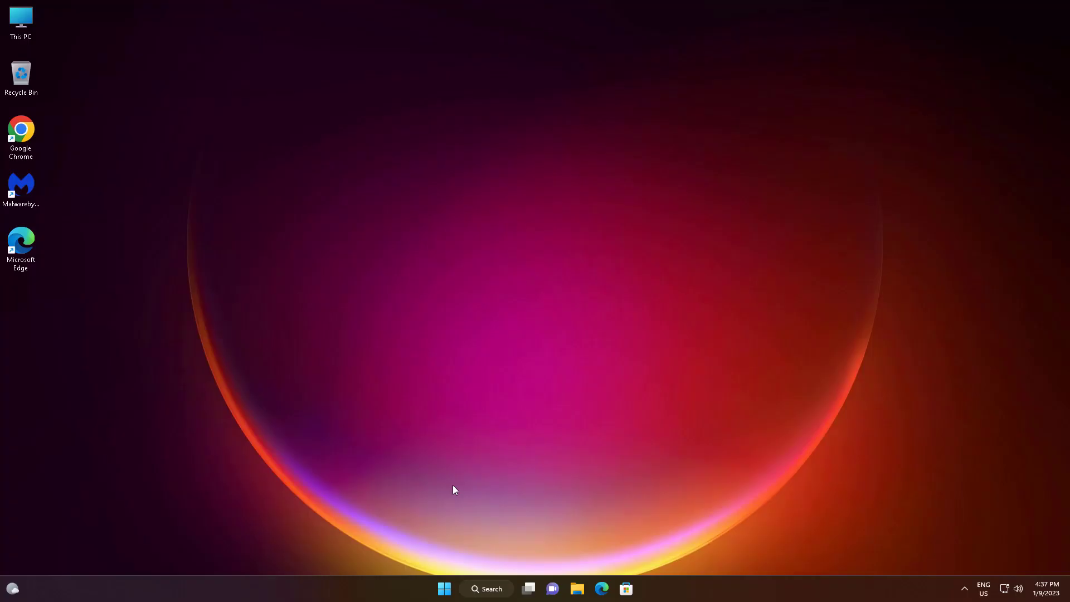
Step: Search for 'cmd' and run Command Prompt as administrator, approving the UAC prompt
left_click(473, 588)
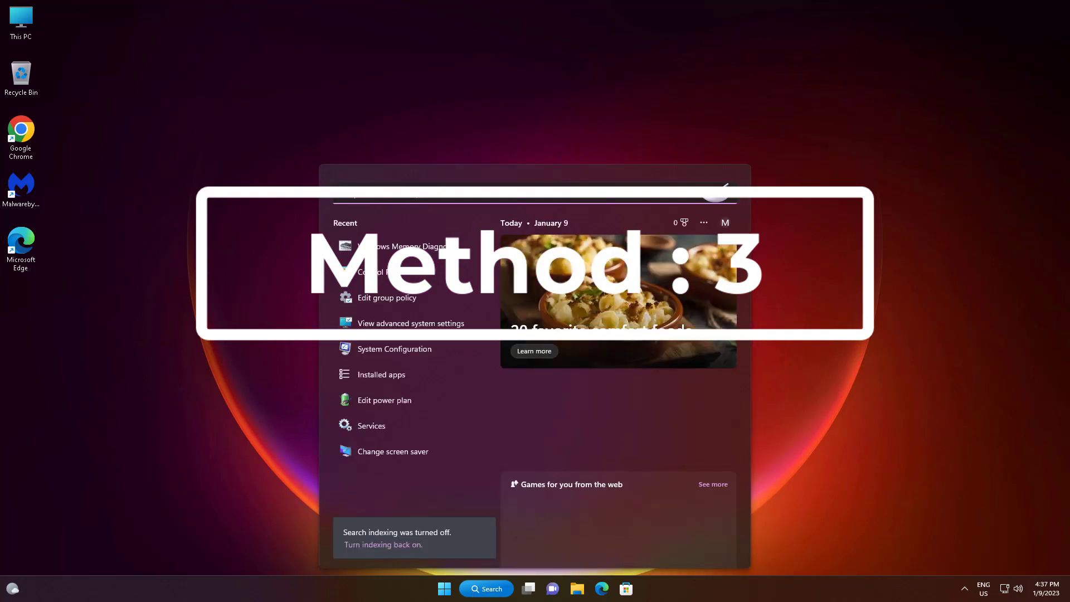
type("cmd")
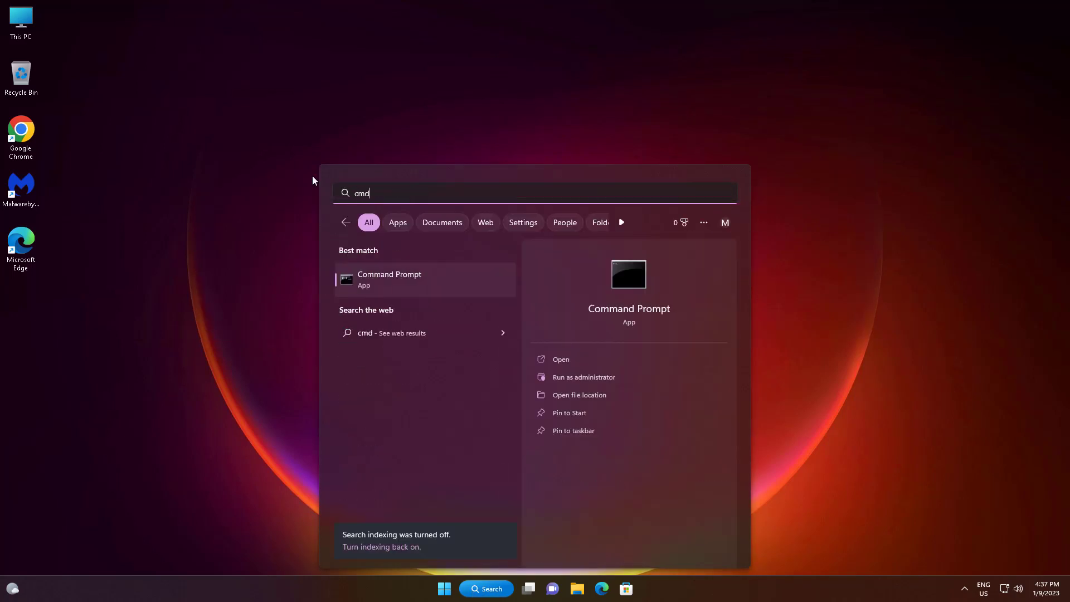
right_click(393, 278)
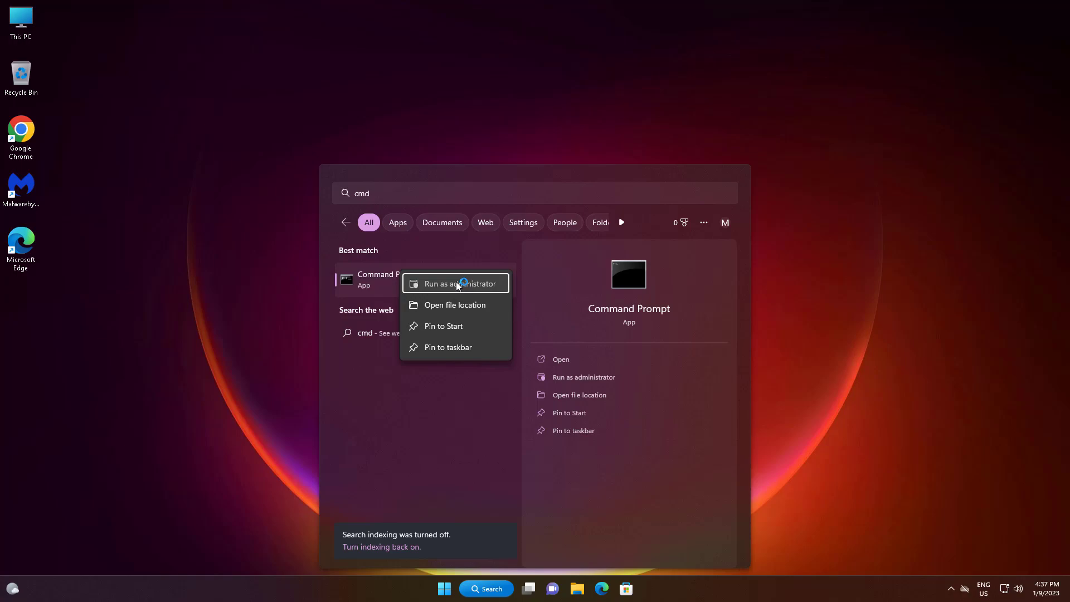
left_click(468, 282)
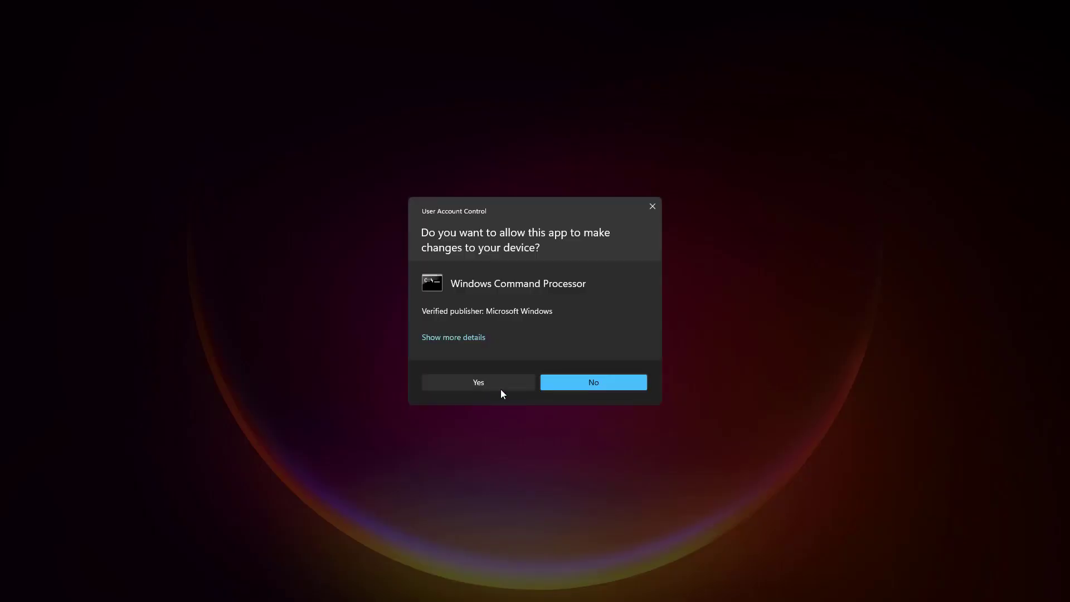
left_click(500, 389)
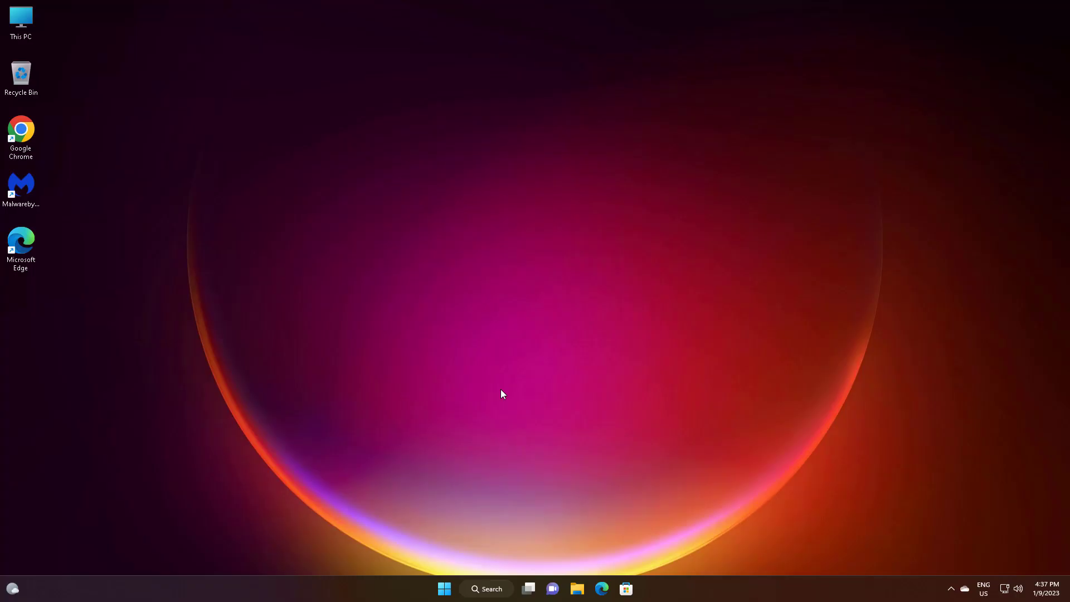
type("sfc ")
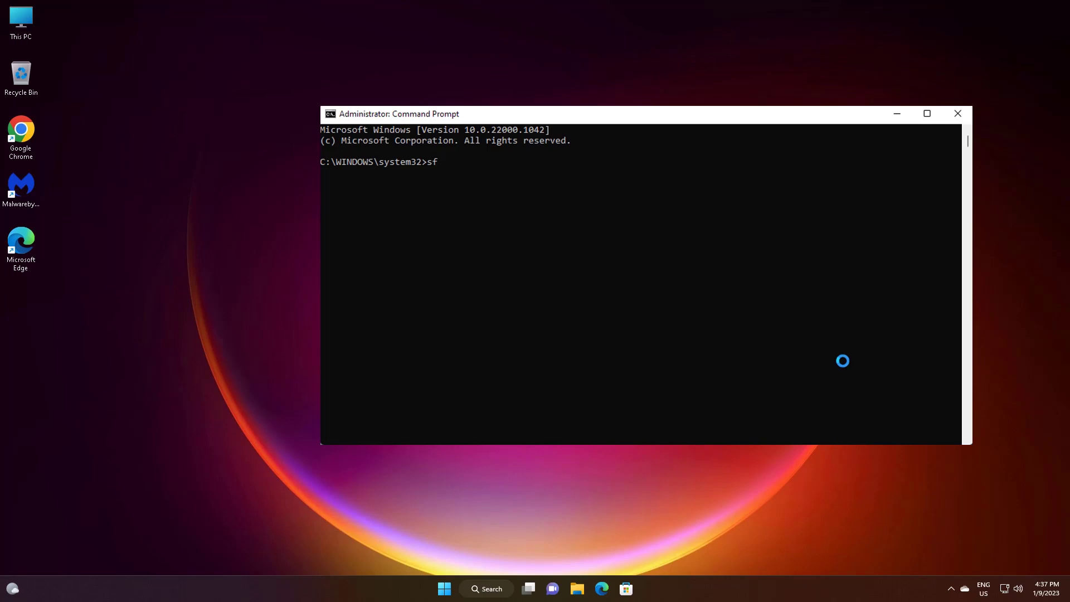
type("/scannow")
Step: Run sfc /scannow until it reports no integrity violations, then exit Command Prompt
key("Return")
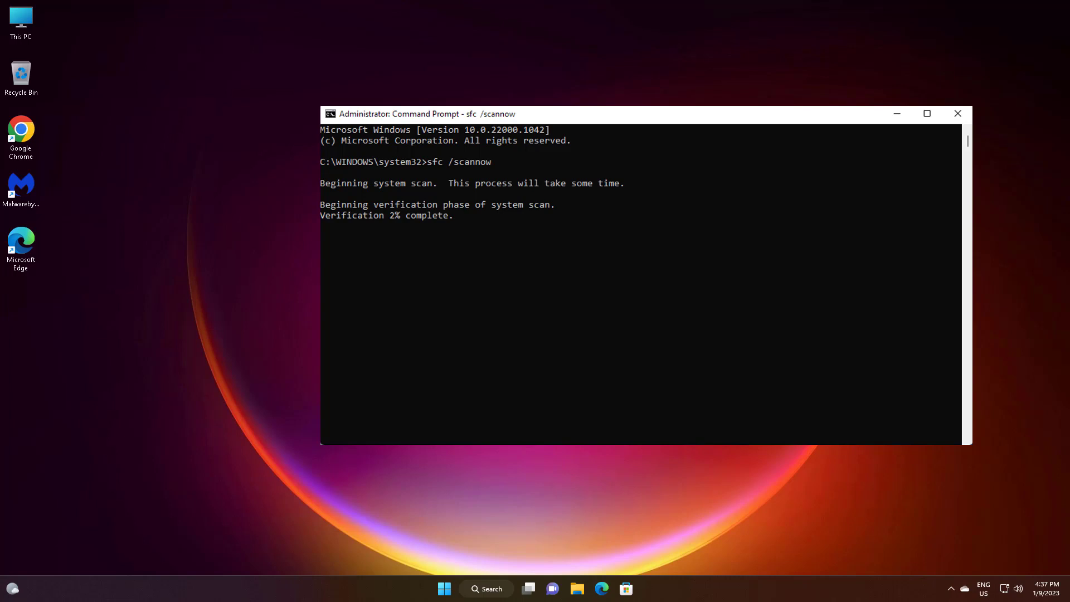
left_click(837, 322)
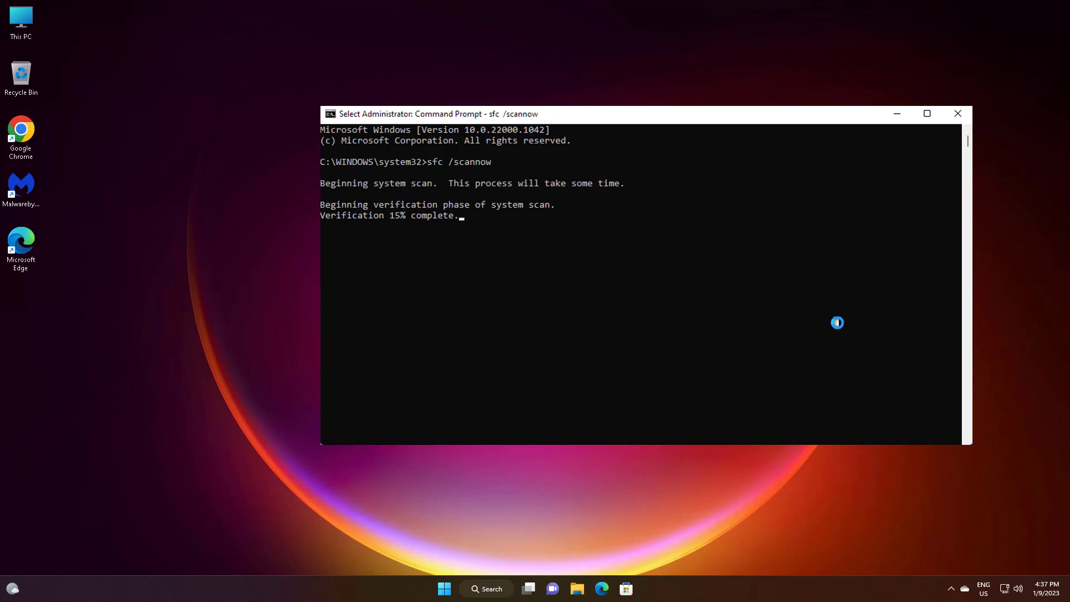
key("Escape")
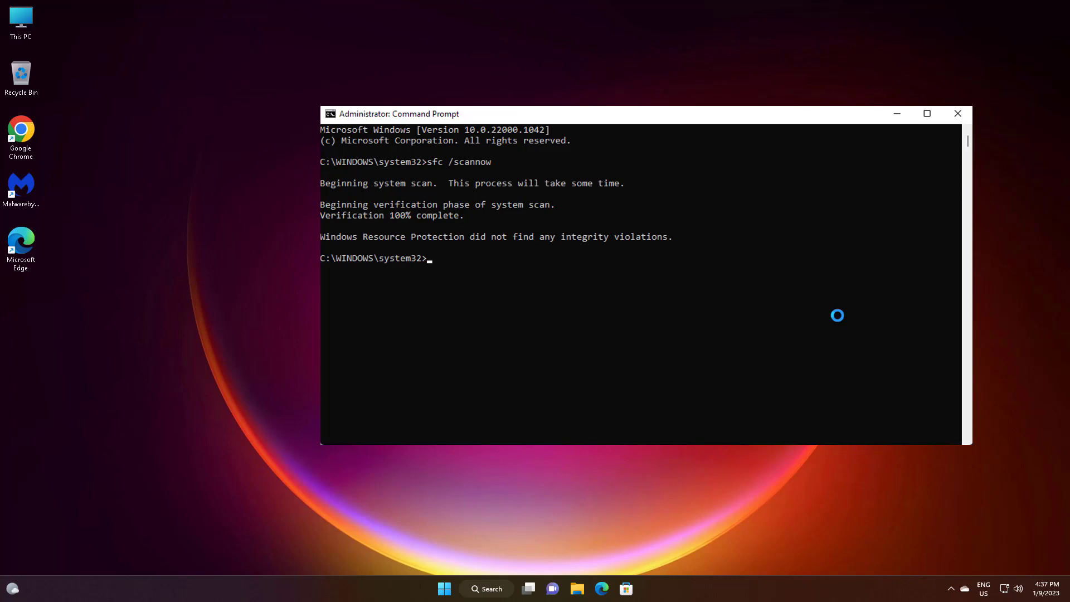
type("exit")
key("Return")
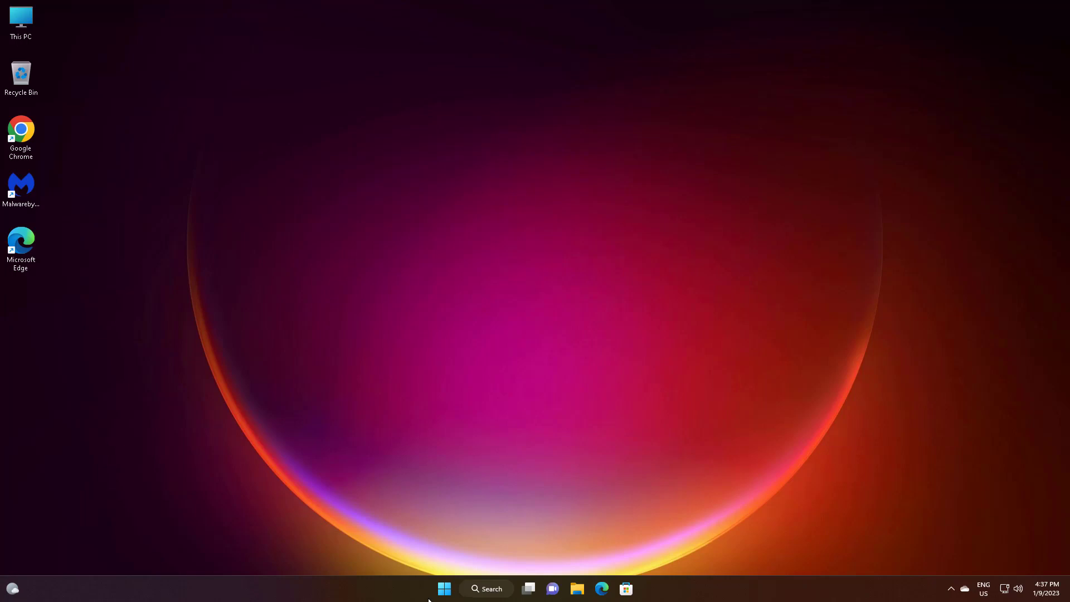
Step: Open the Local Disk (C:) Properties from This PC in File Explorer
left_click(444, 588)
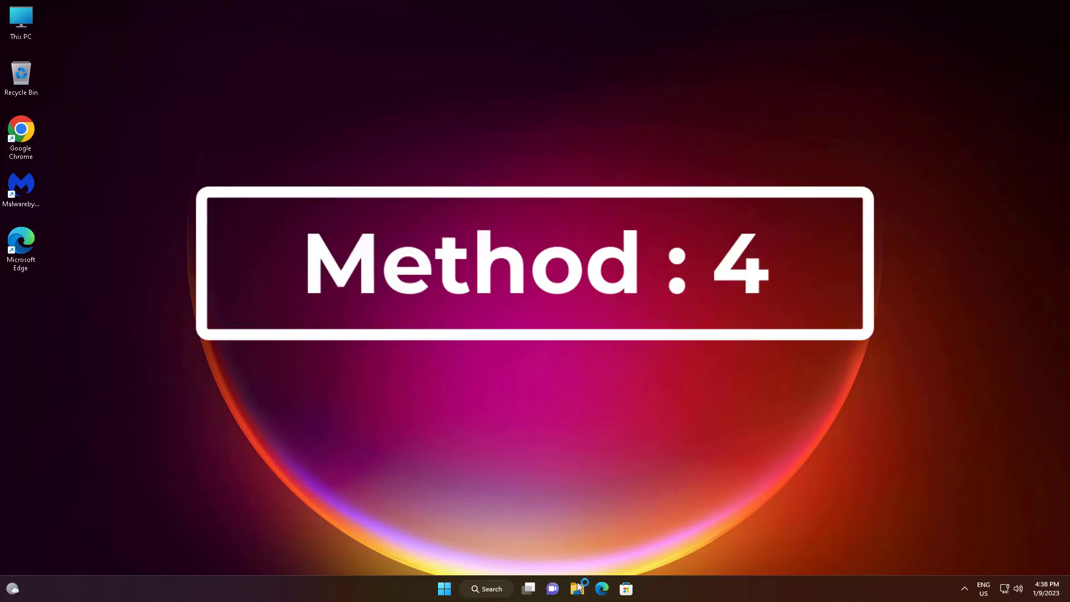
left_click(577, 588)
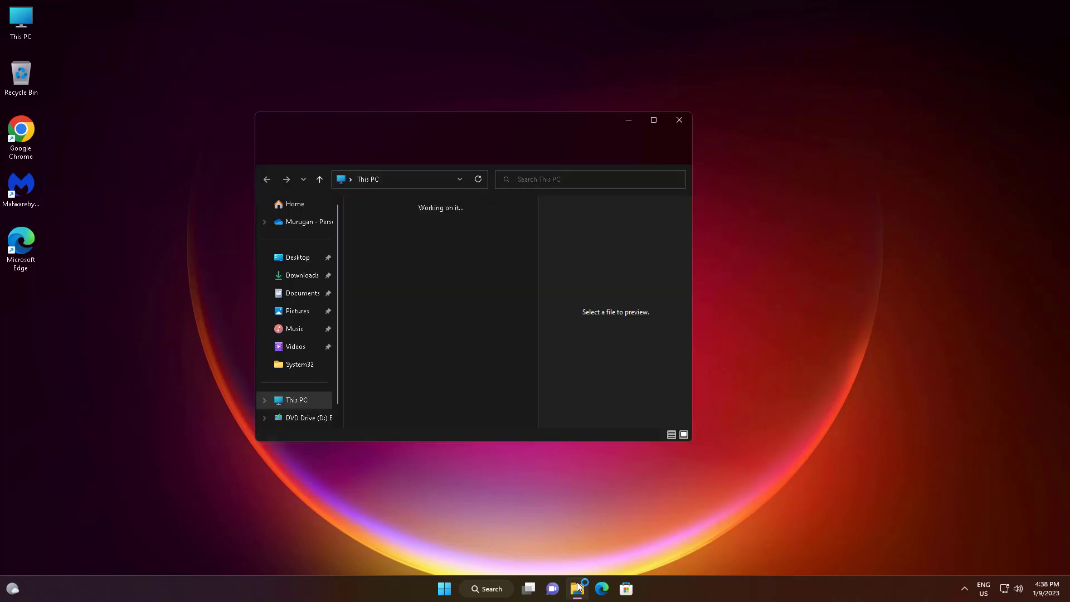
left_click(430, 231)
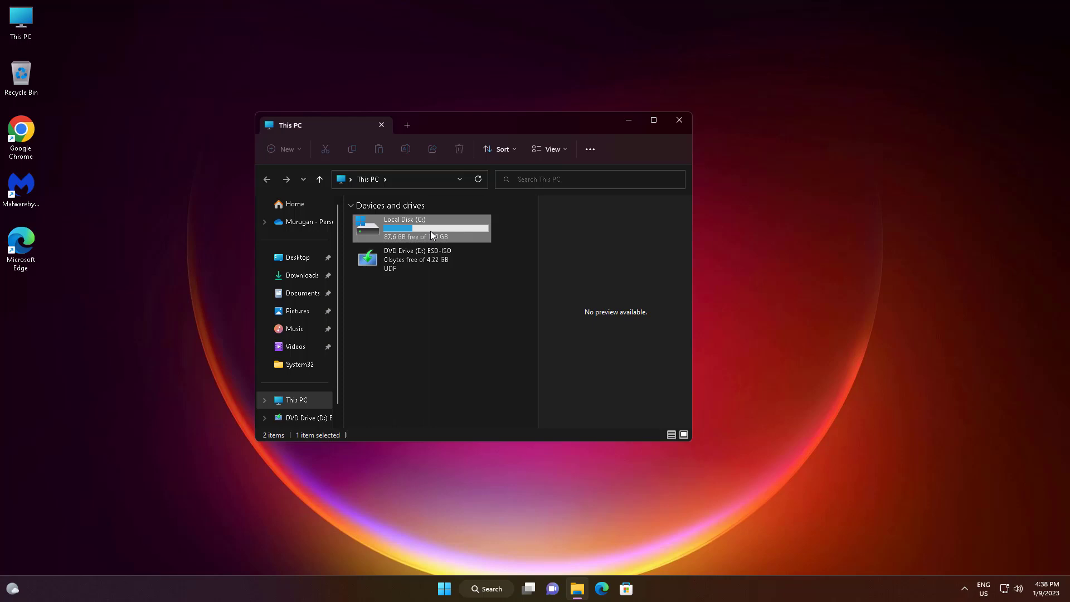
right_click(430, 231)
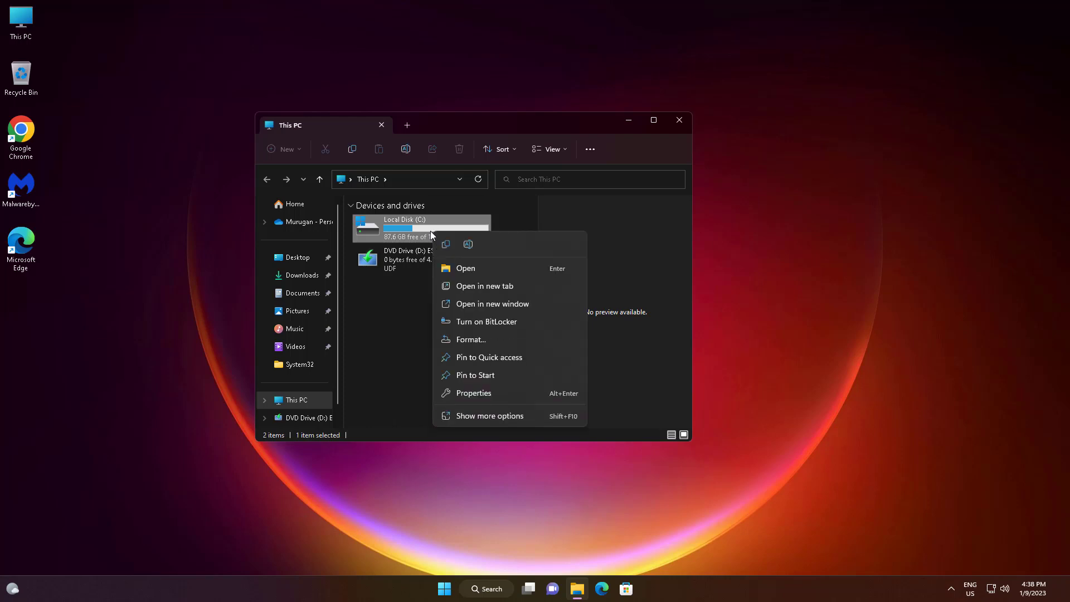
left_click(491, 394)
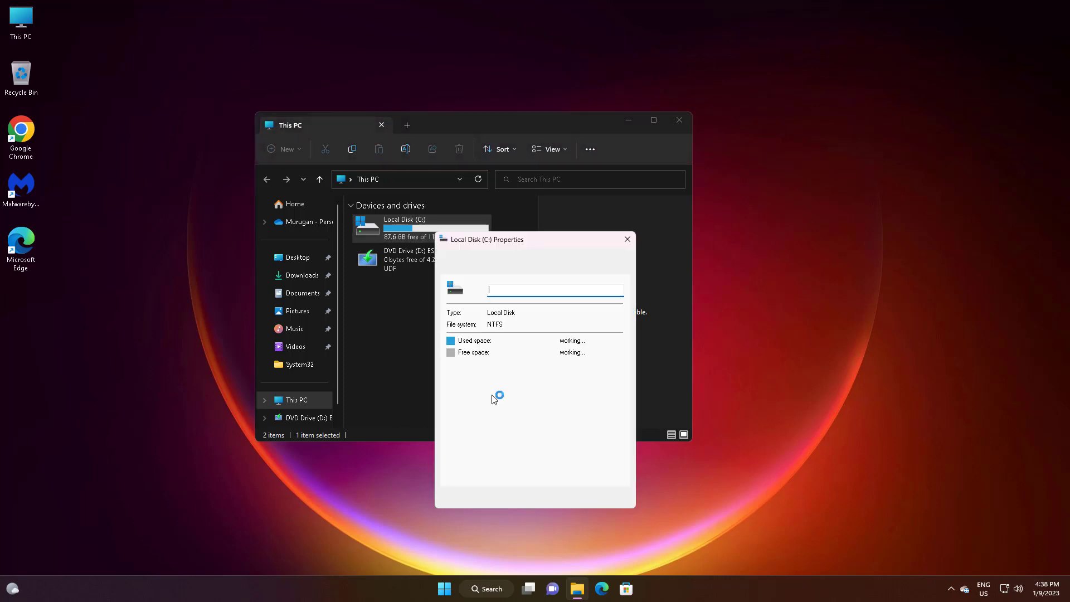
Step: Scan Local Disk (C:) from the Tools Check option, dismiss the no-errors result, and close Properties
left_click(508, 268)
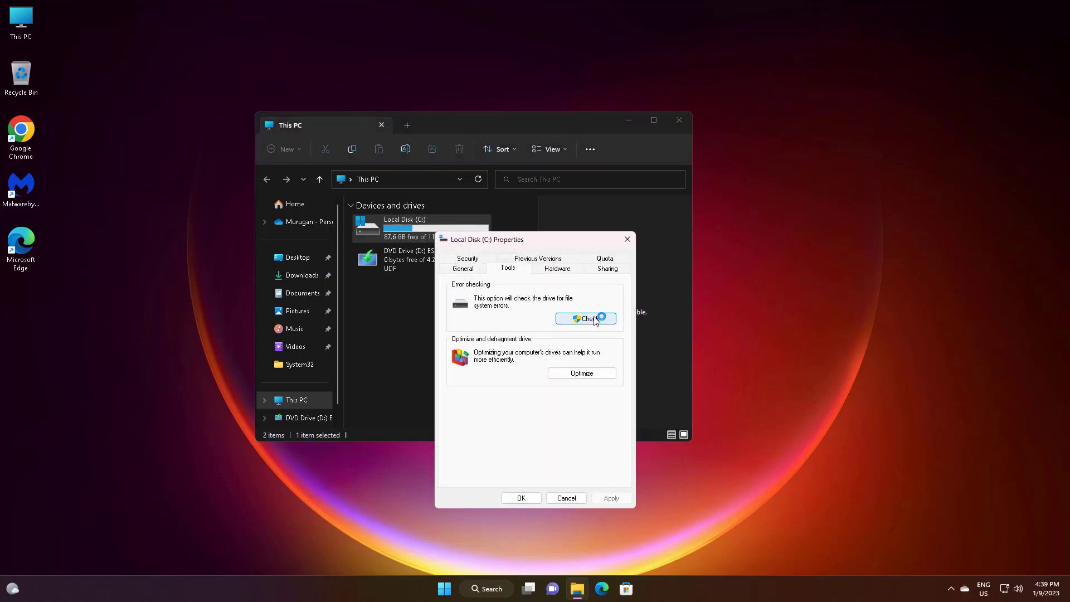
left_click(596, 321)
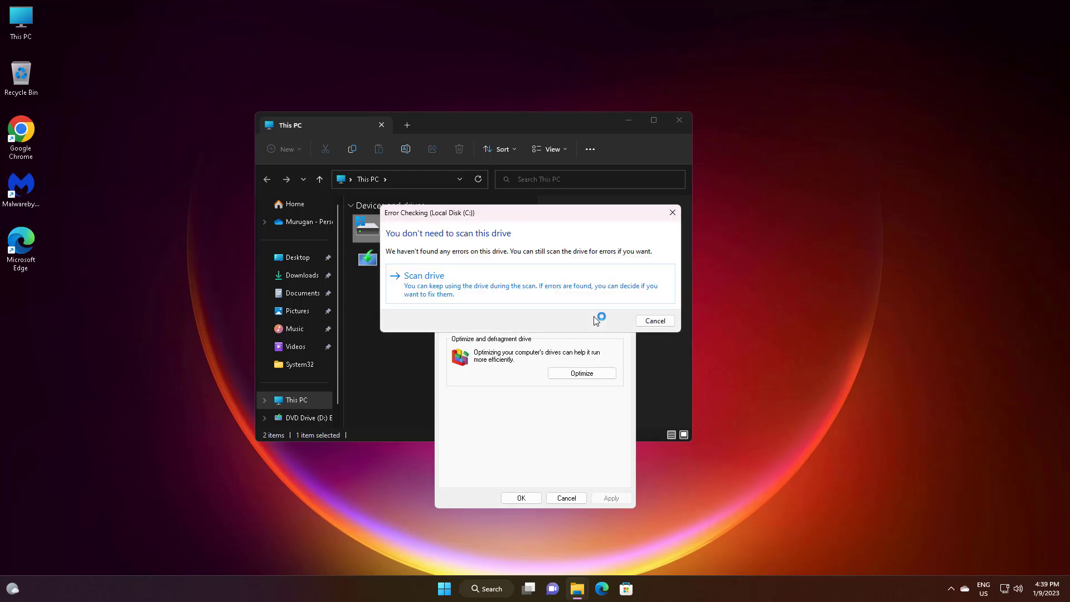
left_click(457, 288)
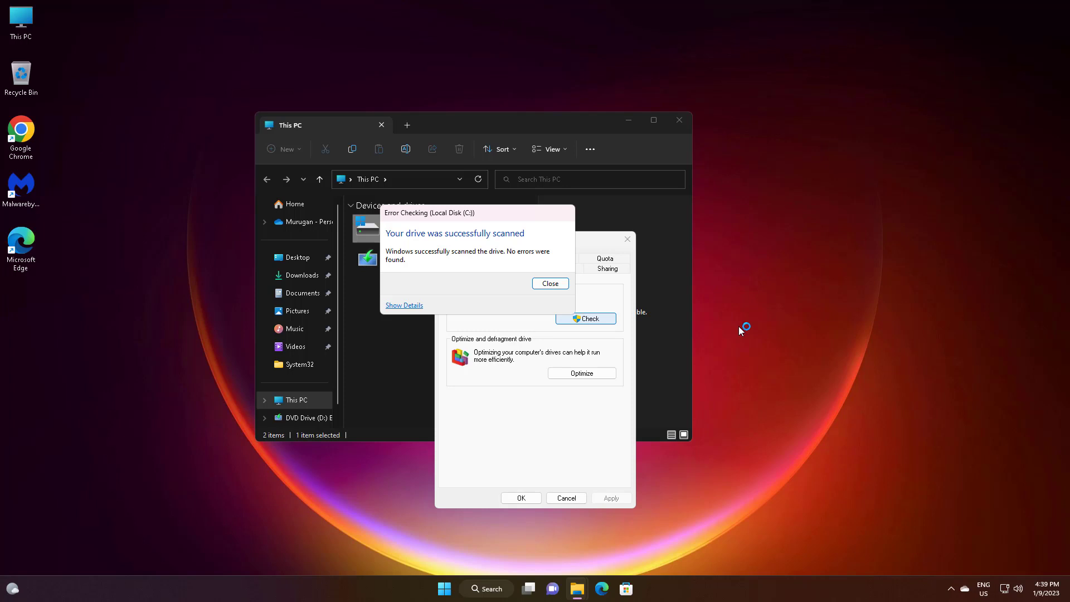
left_click(552, 284)
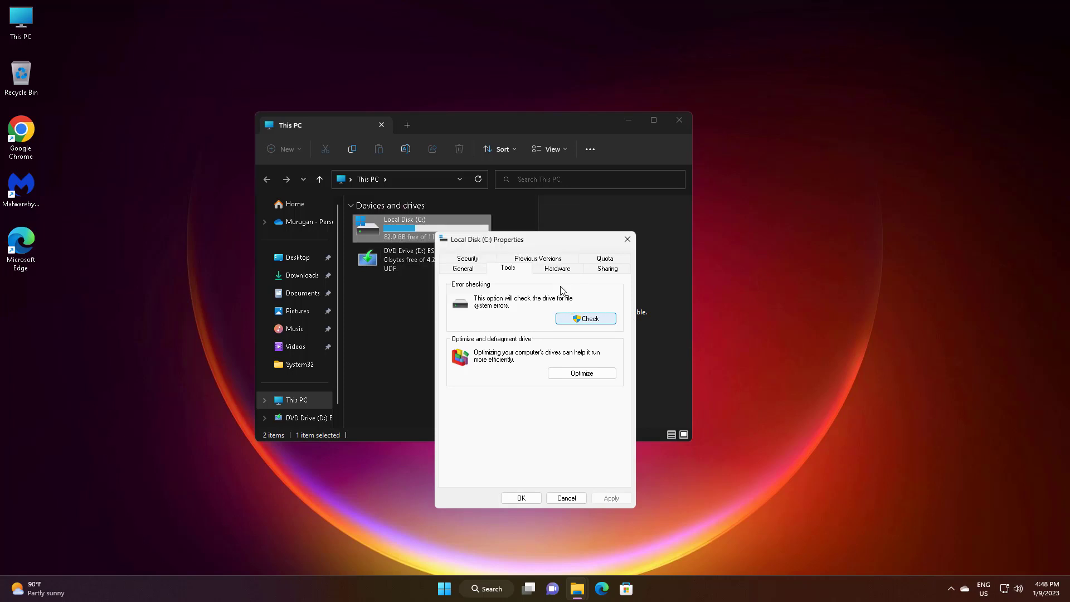
left_click(520, 499)
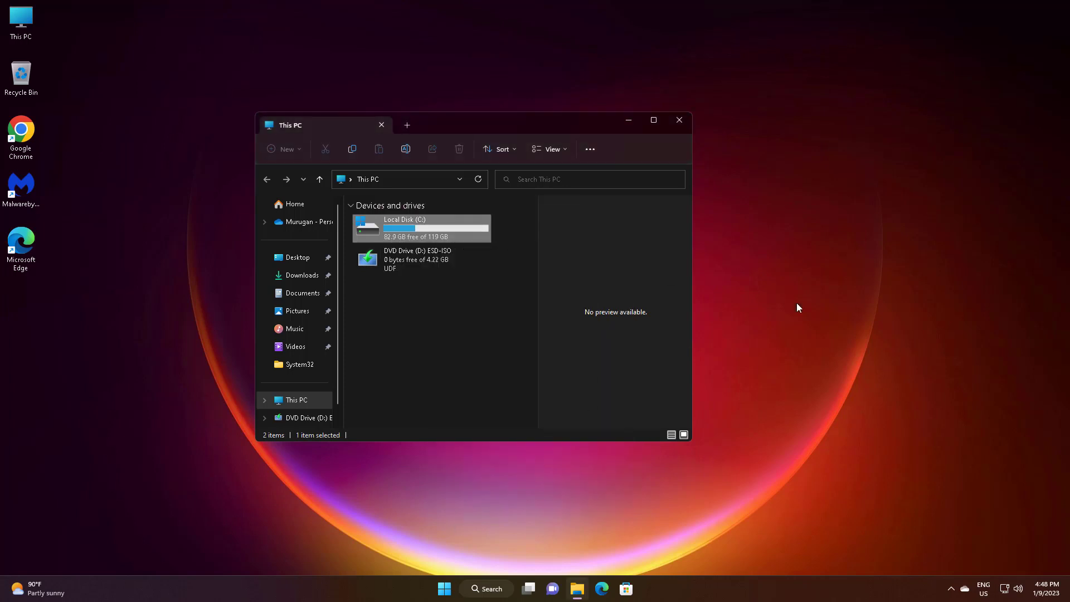
Step: Close File Explorer, open Settings, and check Windows Update for new updates
left_click(678, 121)
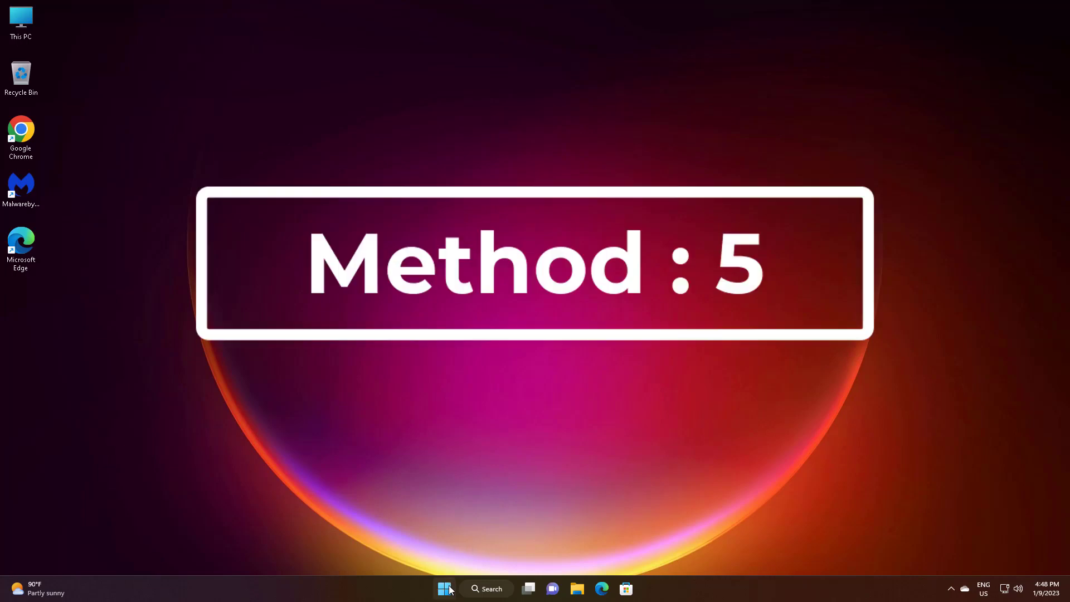
left_click(448, 589)
left_click(669, 264)
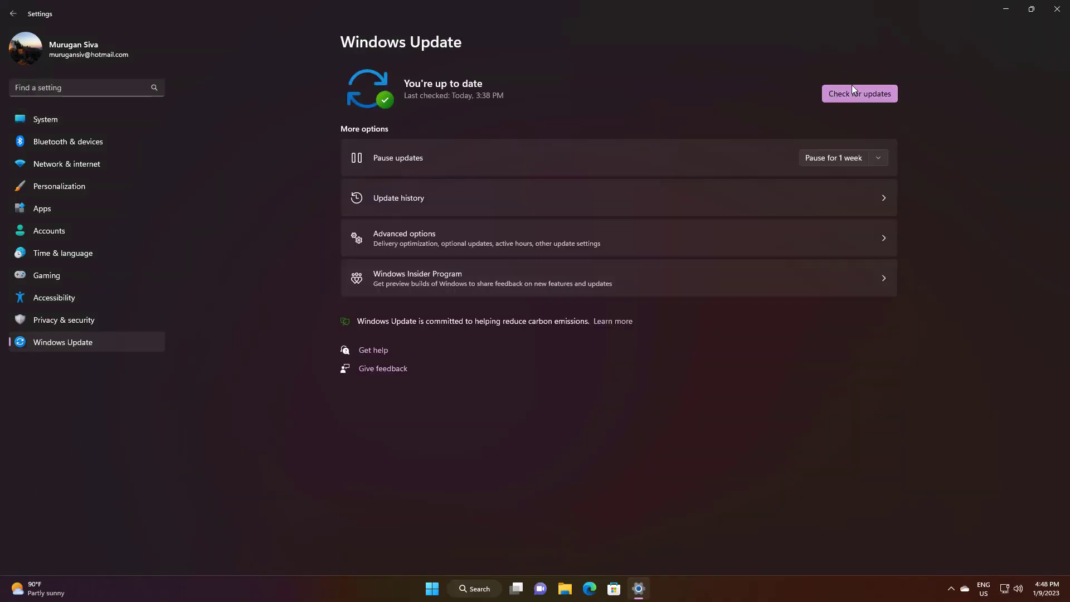
left_click(851, 91)
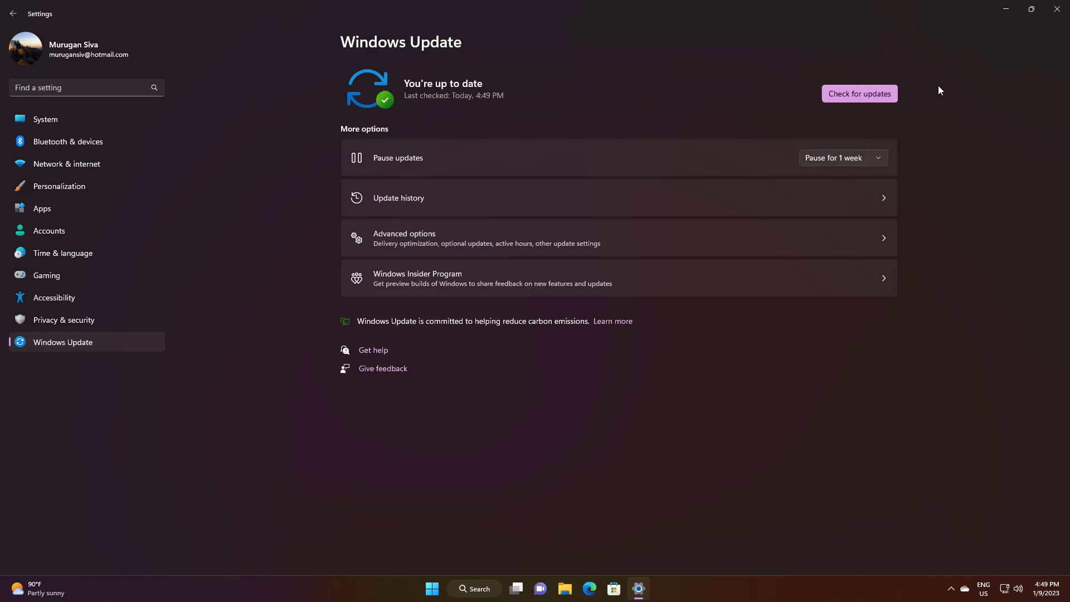
left_click(1057, 9)
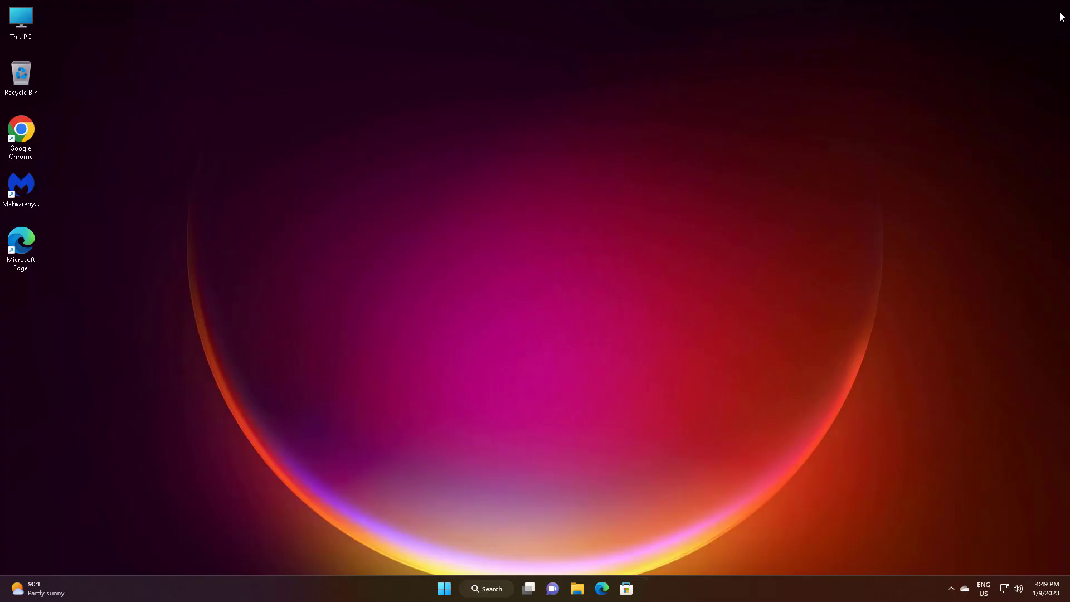